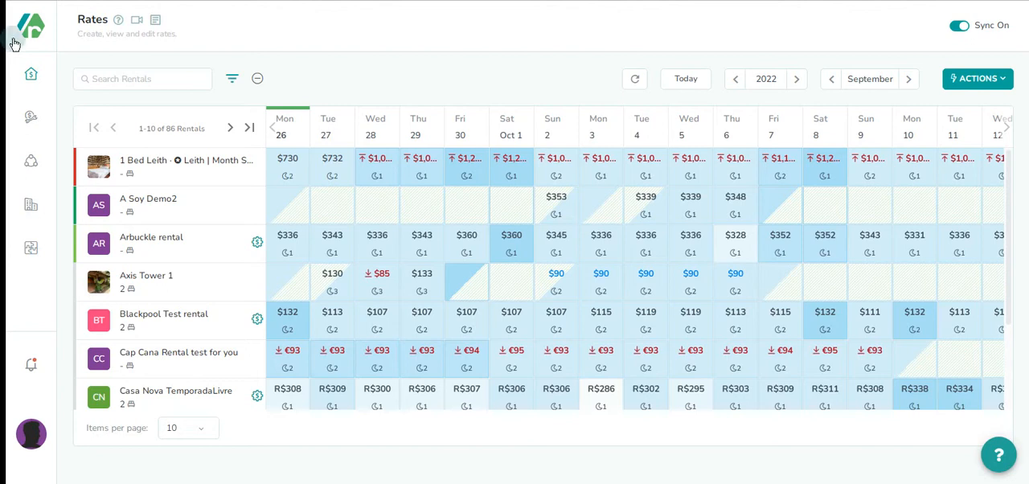
Create an Other Strategy under Rate Strategies, titled "Perfect Price Strategy", with rates set to change with changing occupancy
click(29, 118)
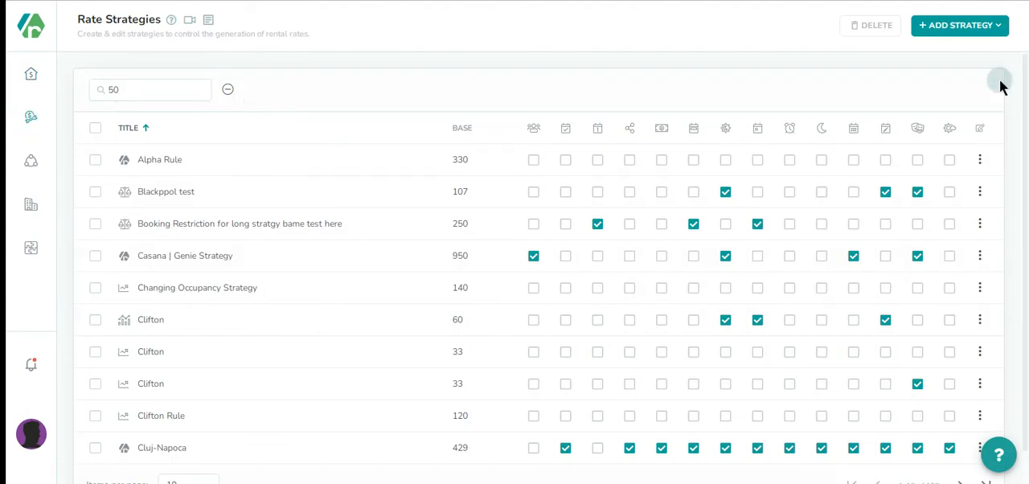
click(940, 27)
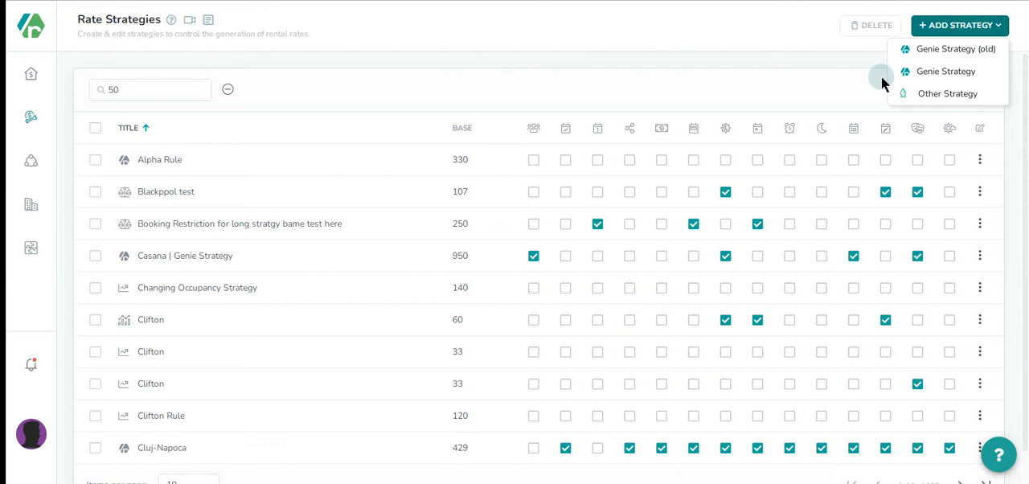
click(949, 98)
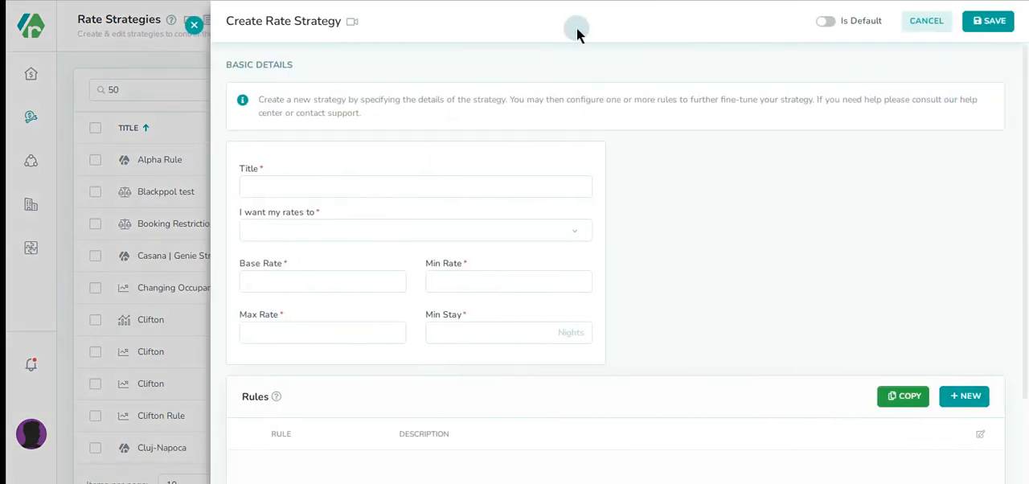
click(306, 187)
text(Perfect Price Strategy)
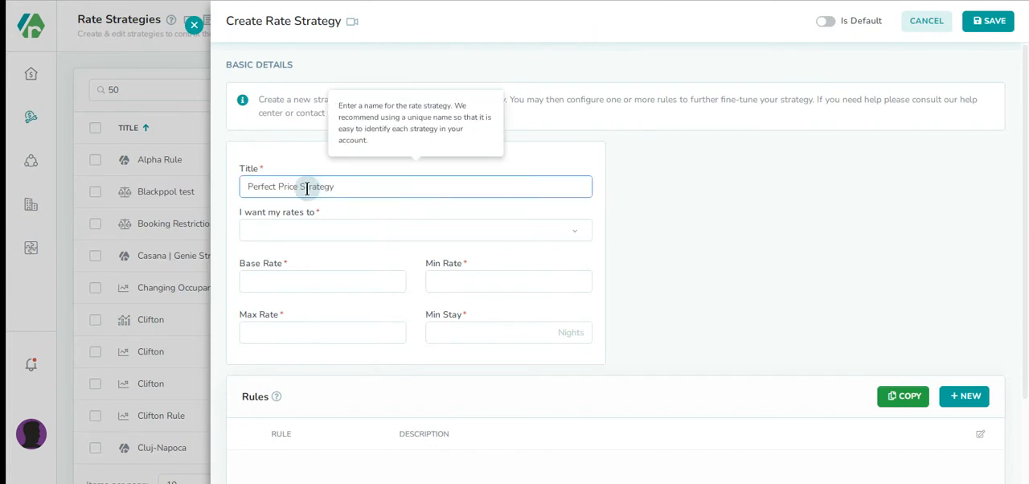
click(558, 229)
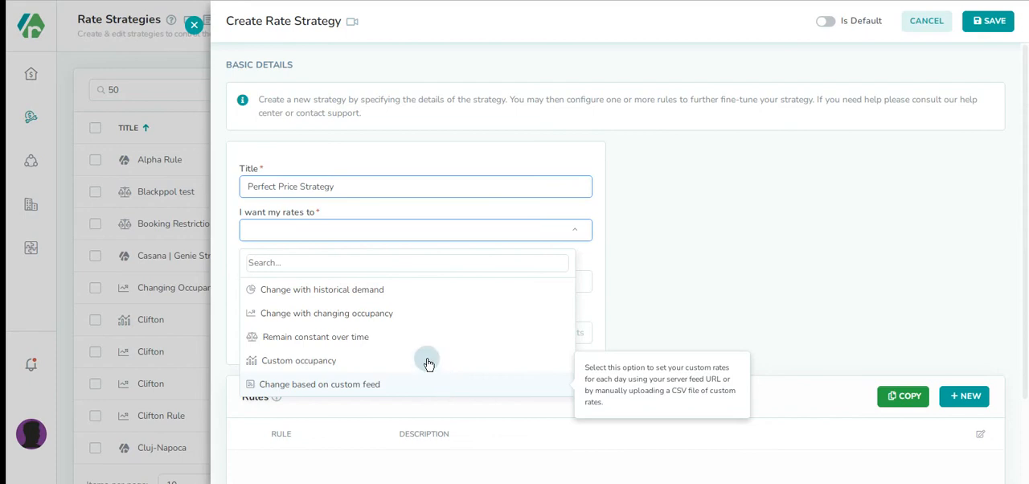
click(418, 313)
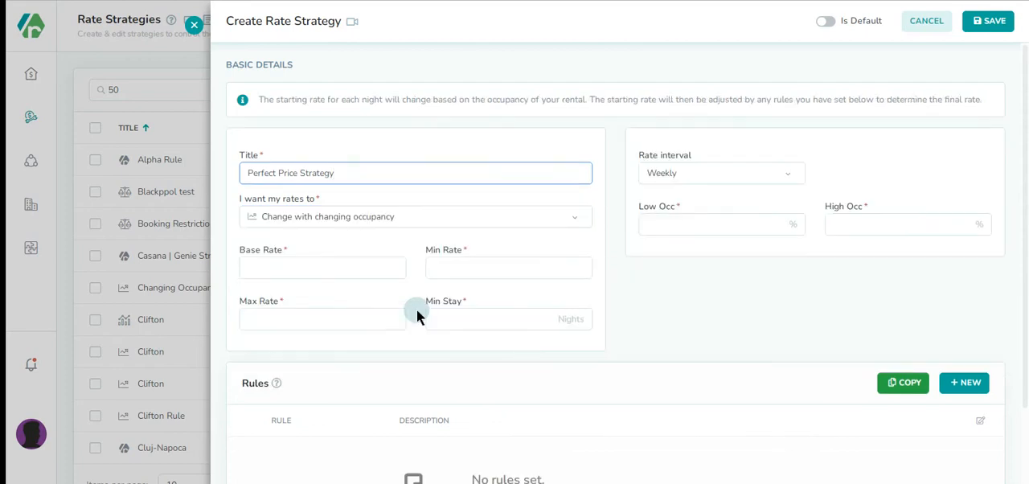
Set the strategy's base rate to 200, min rate to 150, max rate to 300 and min stay to 2 nights
click(322, 270)
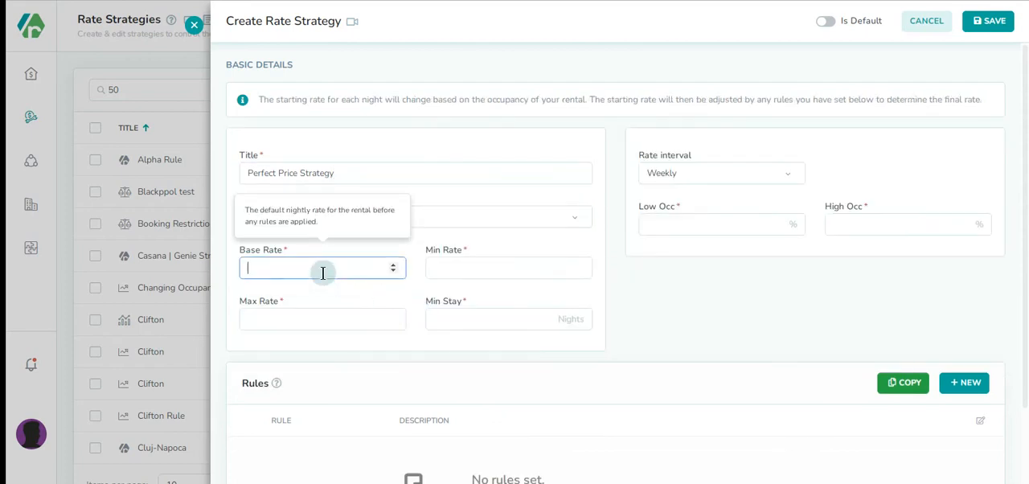
text(200)
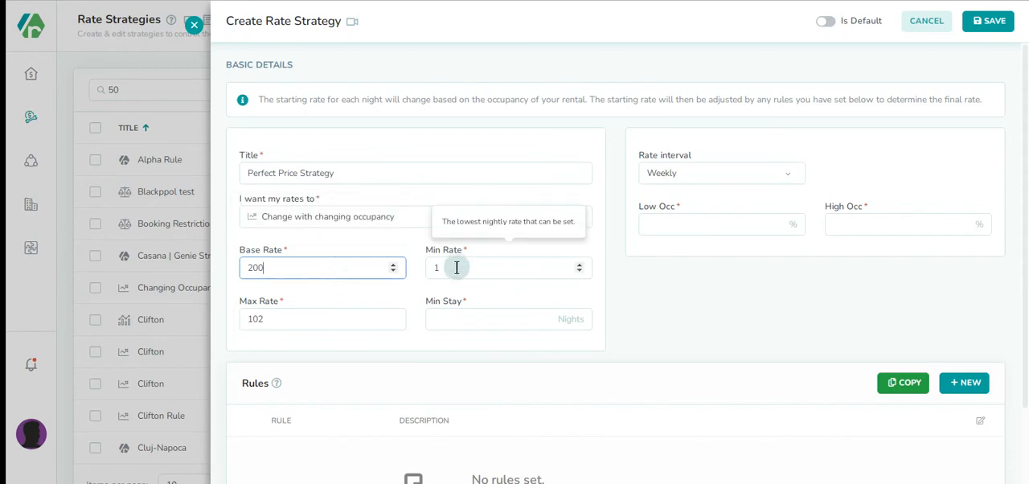
click(419, 264)
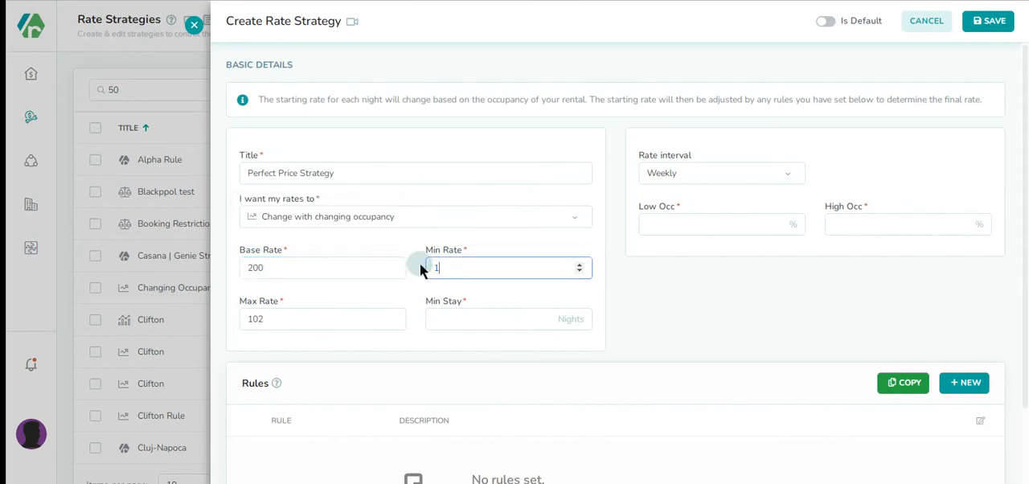
click(294, 319)
text(300)
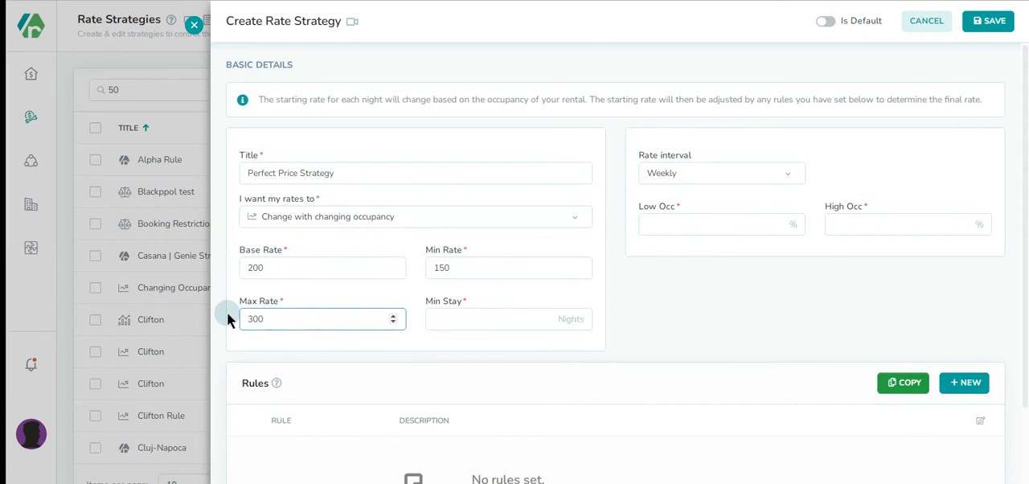
click(467, 320)
text(2)
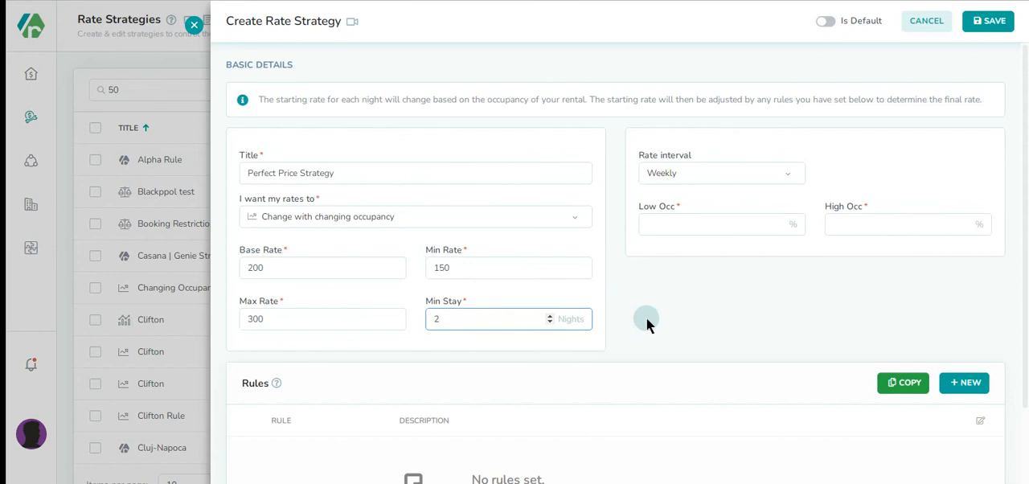
Set the rate interval to Monthly, with a low occupancy of 20% and a high occupancy of 80%
click(743, 170)
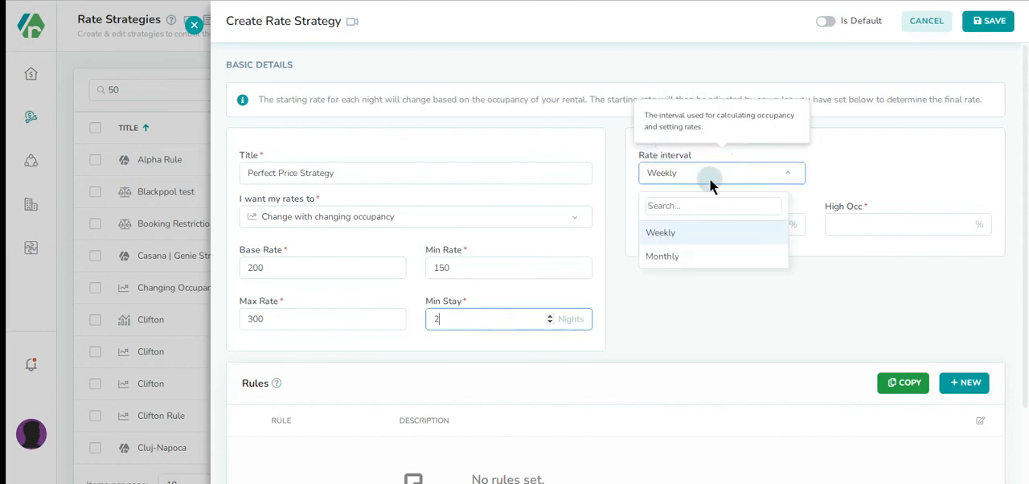
click(701, 257)
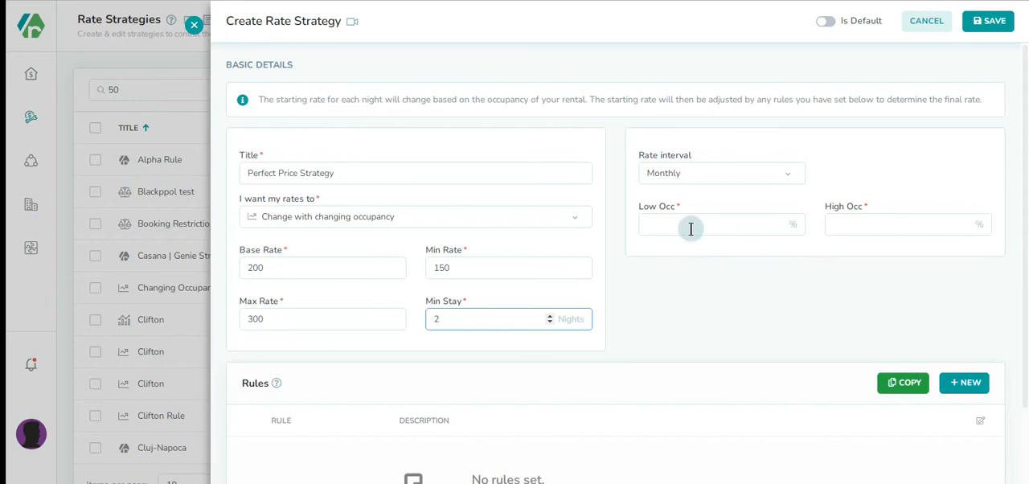
click(692, 224)
text(20)
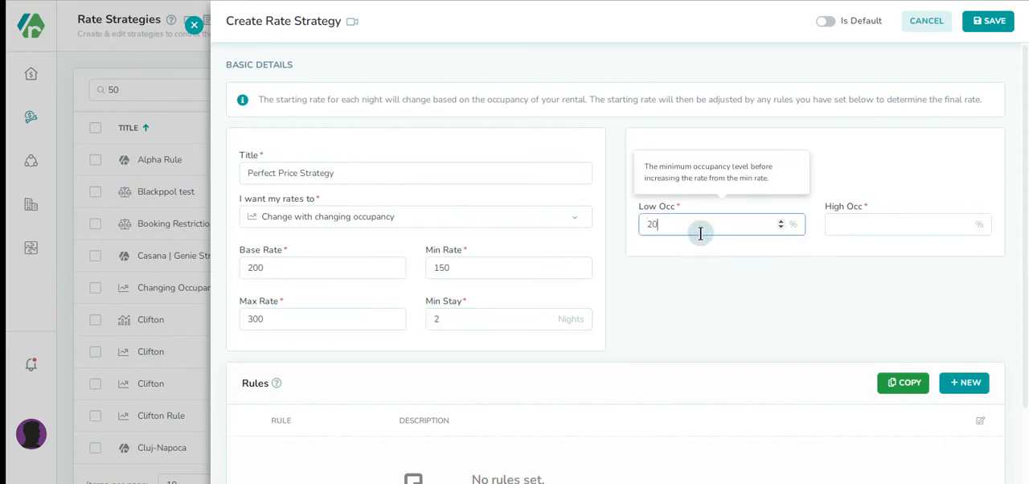
click(849, 222)
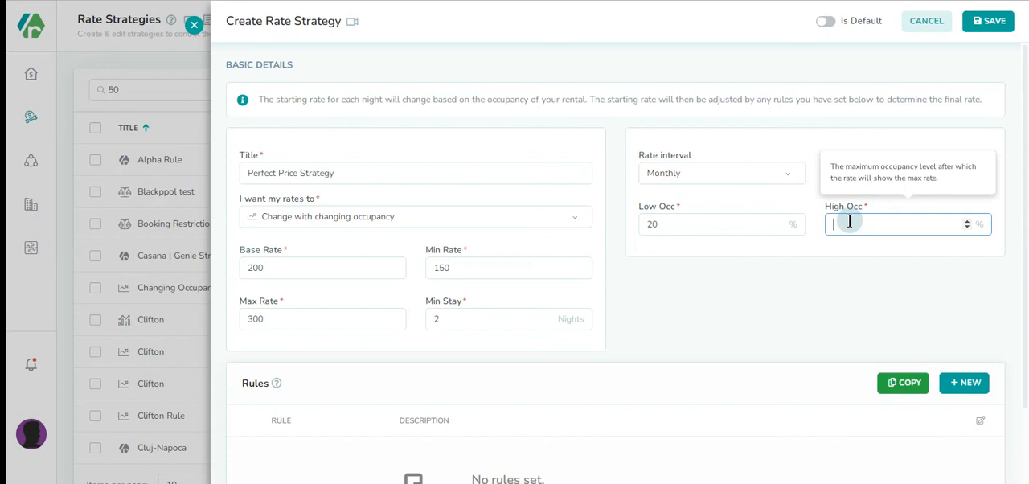
text(80)
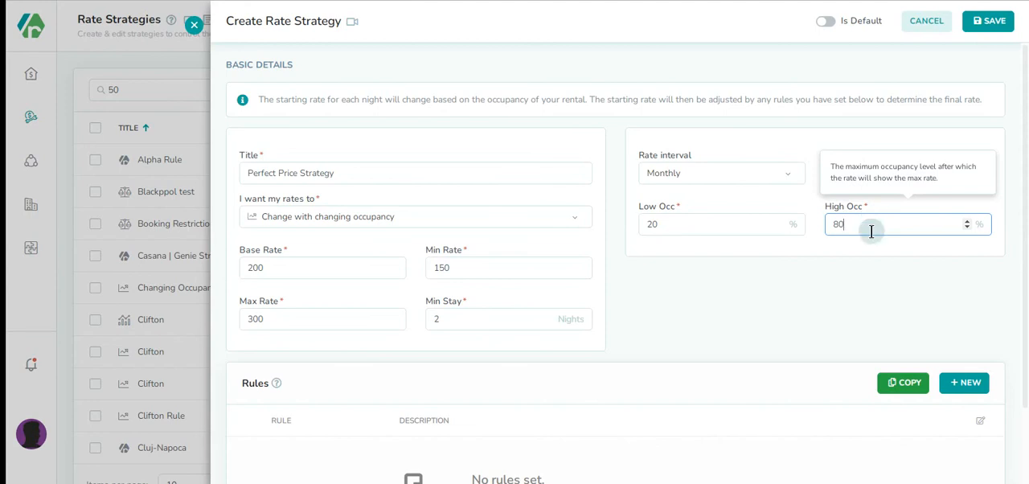
Add a Special Events Rule to the strategy with a distance of 10 km and Moderate impact
scroll(626, 263, down, 2)
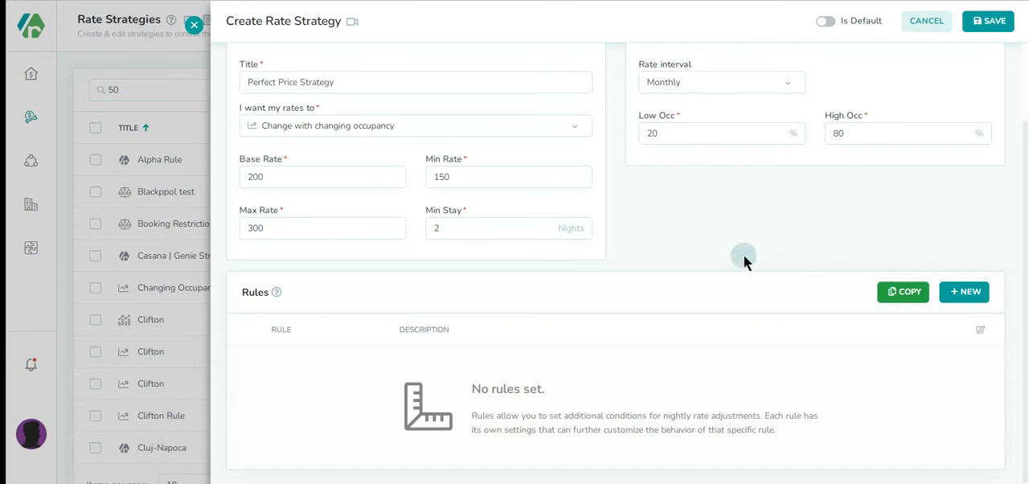
click(969, 293)
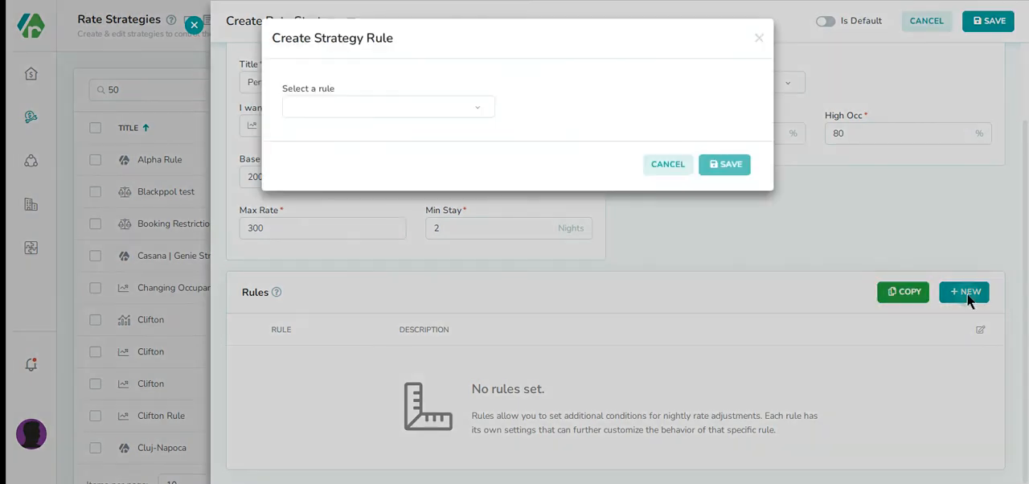
click(476, 108)
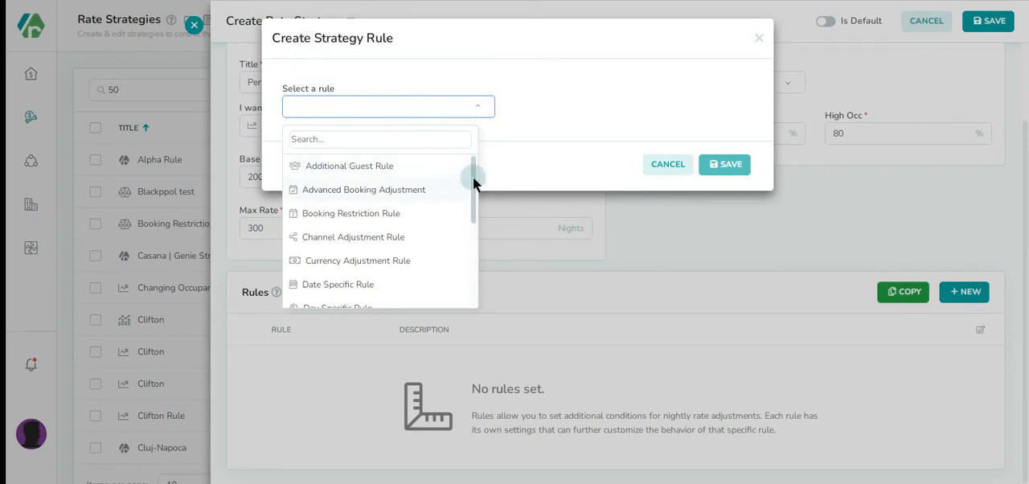
drag(472, 177, 469, 281)
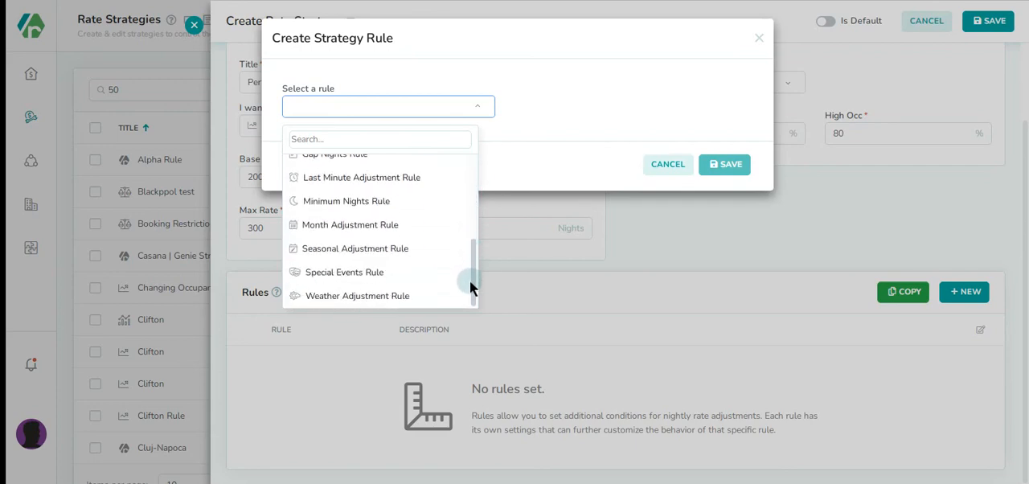
click(399, 276)
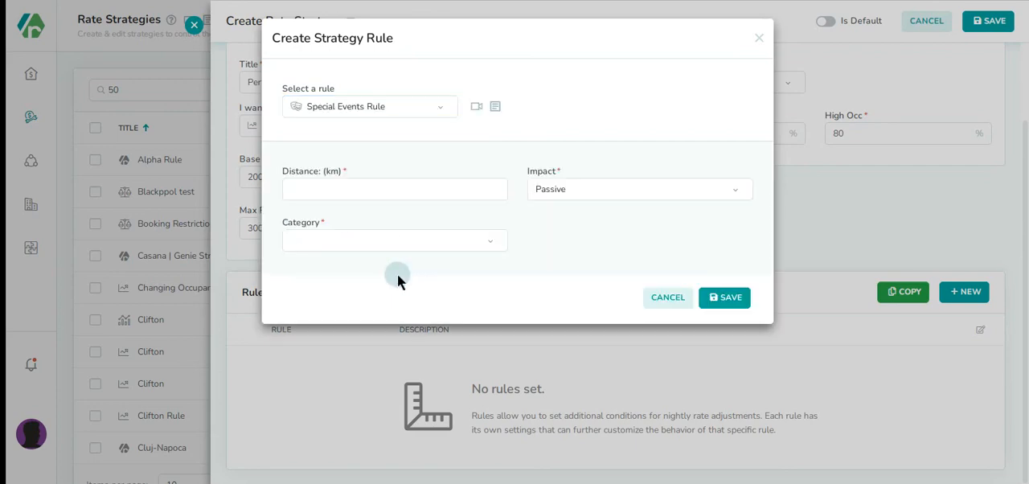
click(318, 189)
text(10)
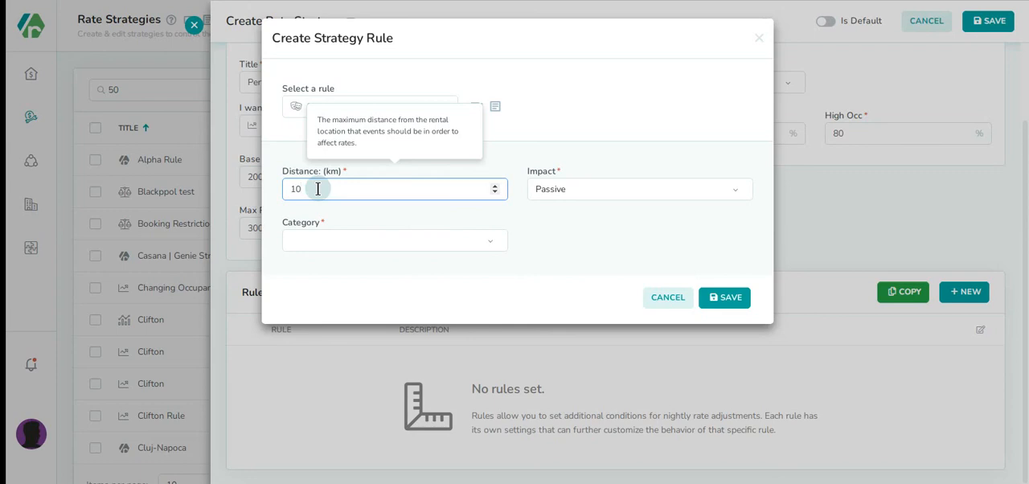
click(639, 193)
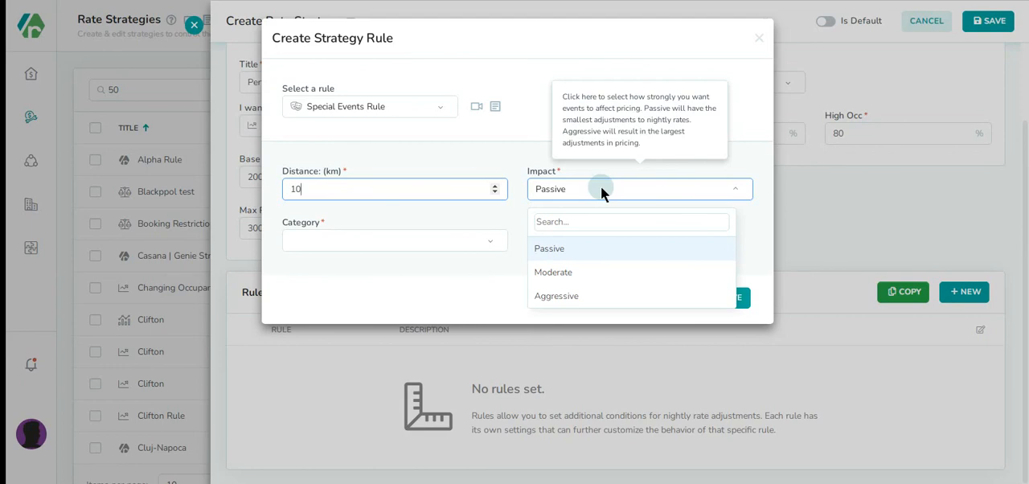
click(555, 272)
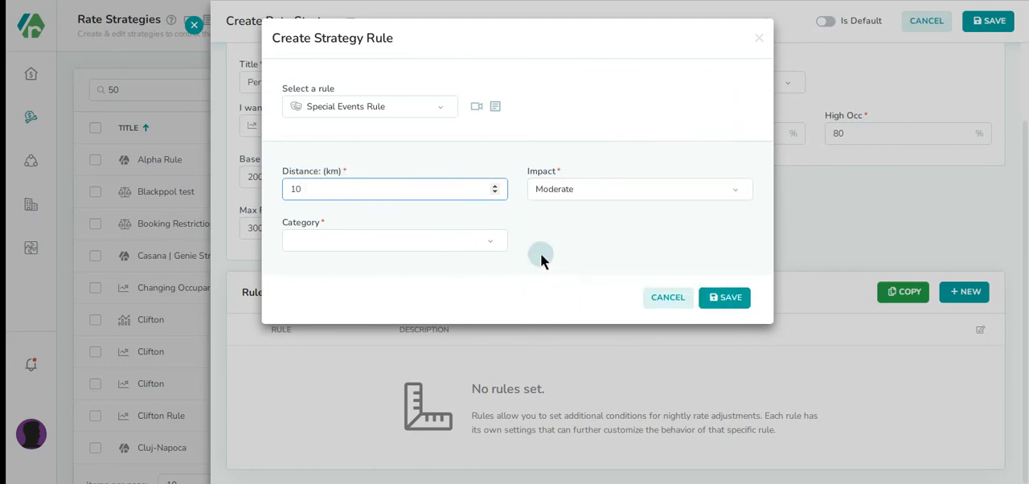
Apply the rule to the Community, Conferences and Expos event categories and save the rule
click(466, 245)
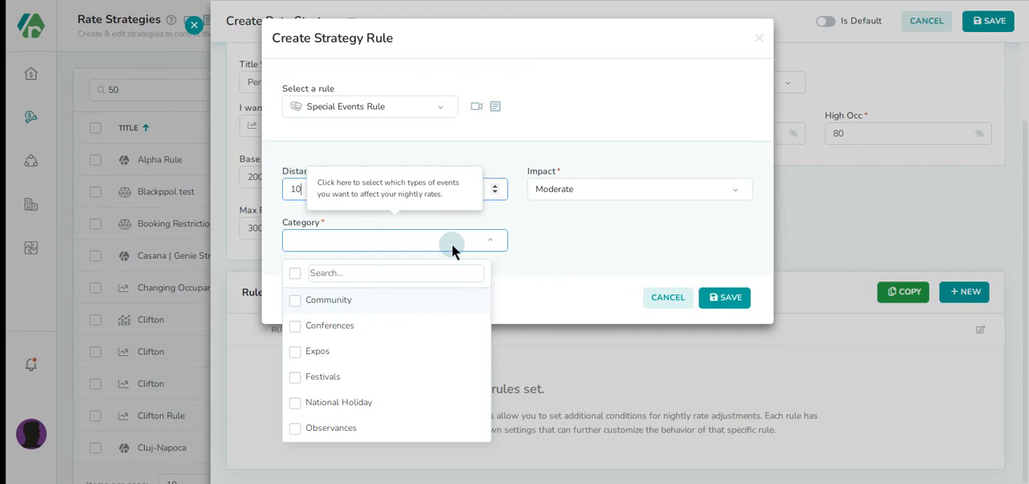
click(294, 300)
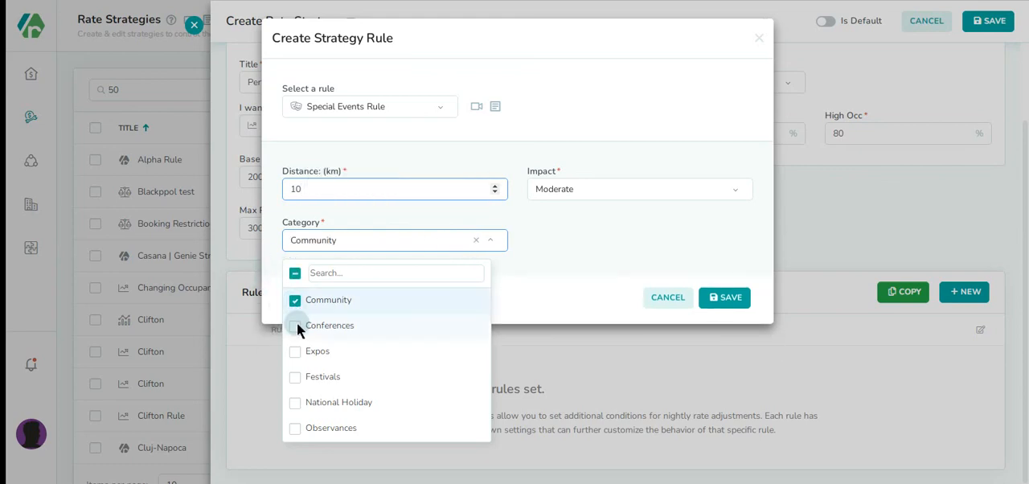
click(295, 325)
click(294, 351)
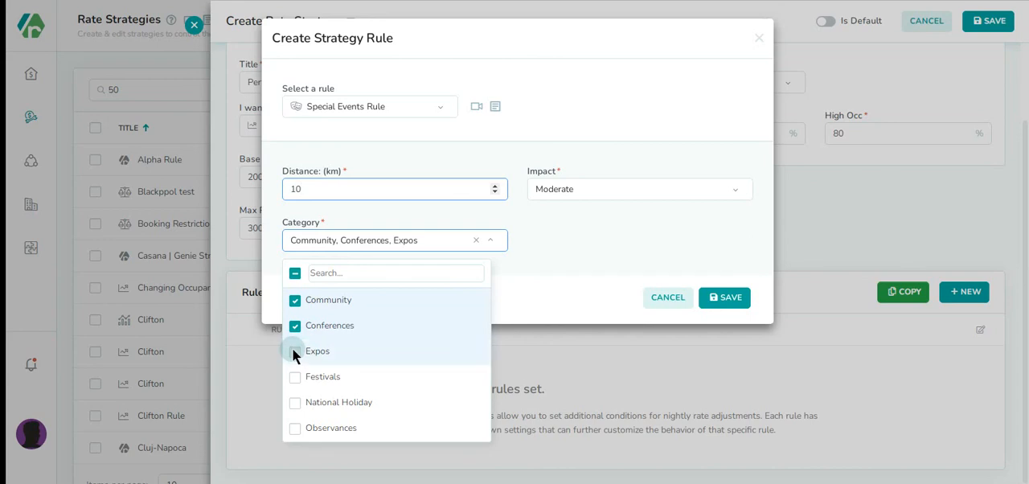
click(529, 297)
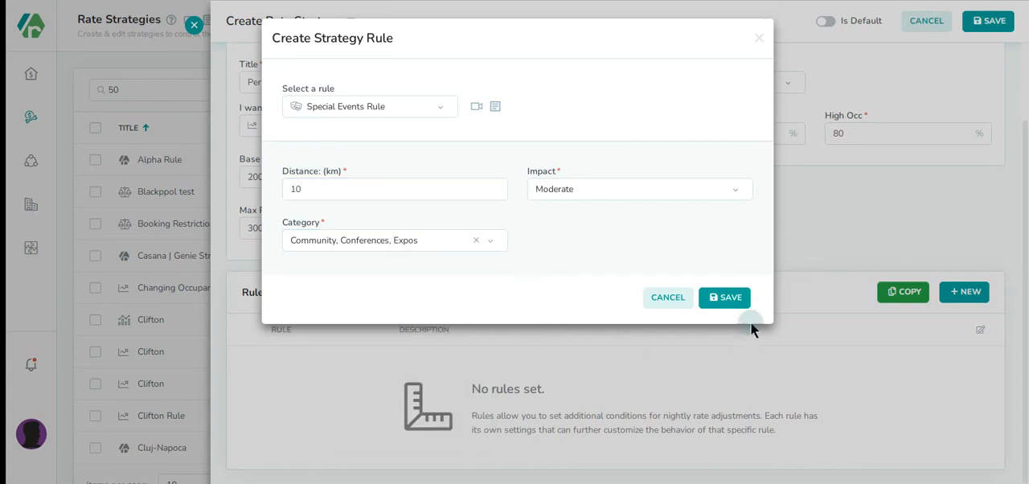
click(724, 302)
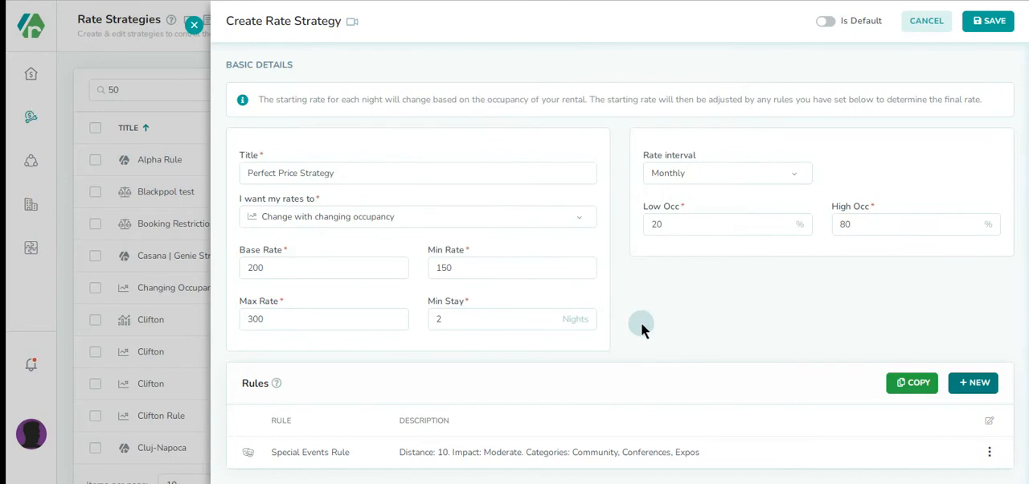
Save the new rate strategy and open the details of Perfect Price Strategy from the strategies list
click(990, 24)
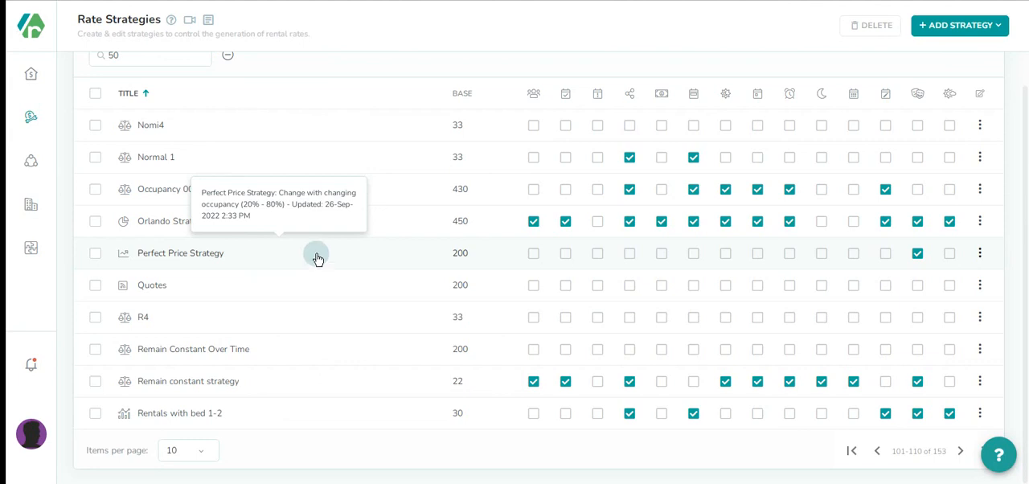
click(258, 255)
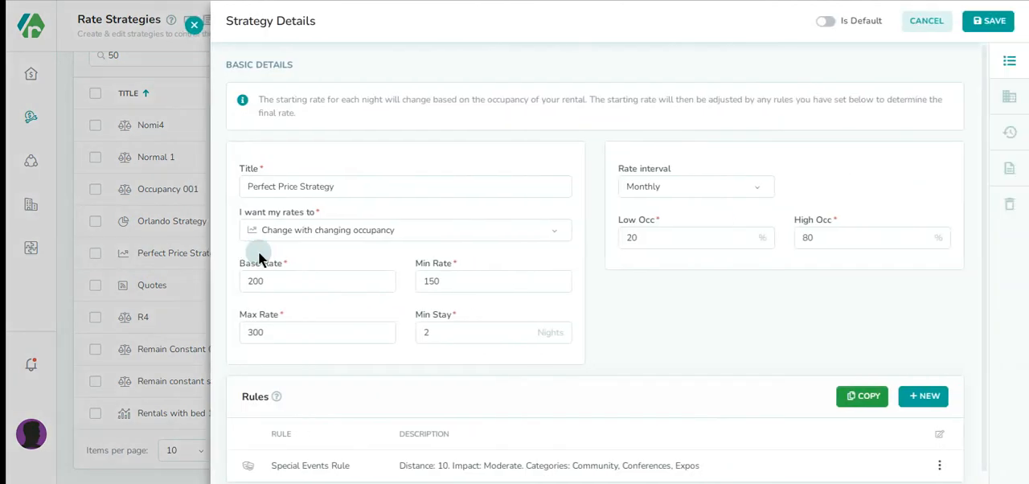